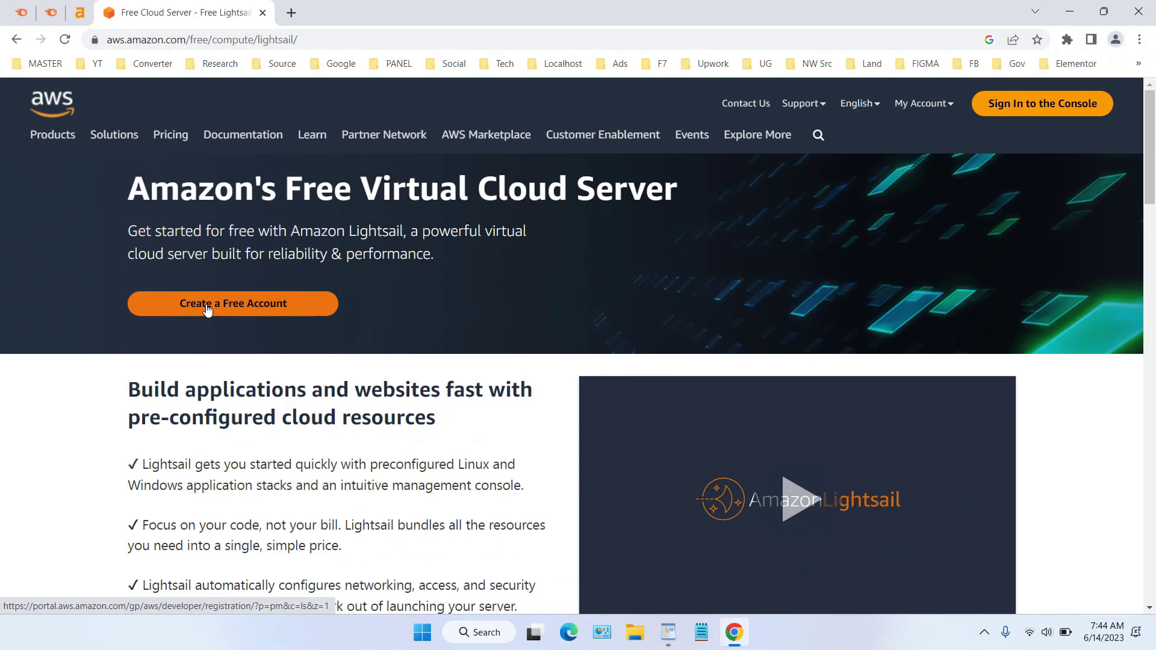
# - Enter the AWS console from the free cloud server page, search its services for lightsail and open Lightsail
pyautogui.click(206, 310)
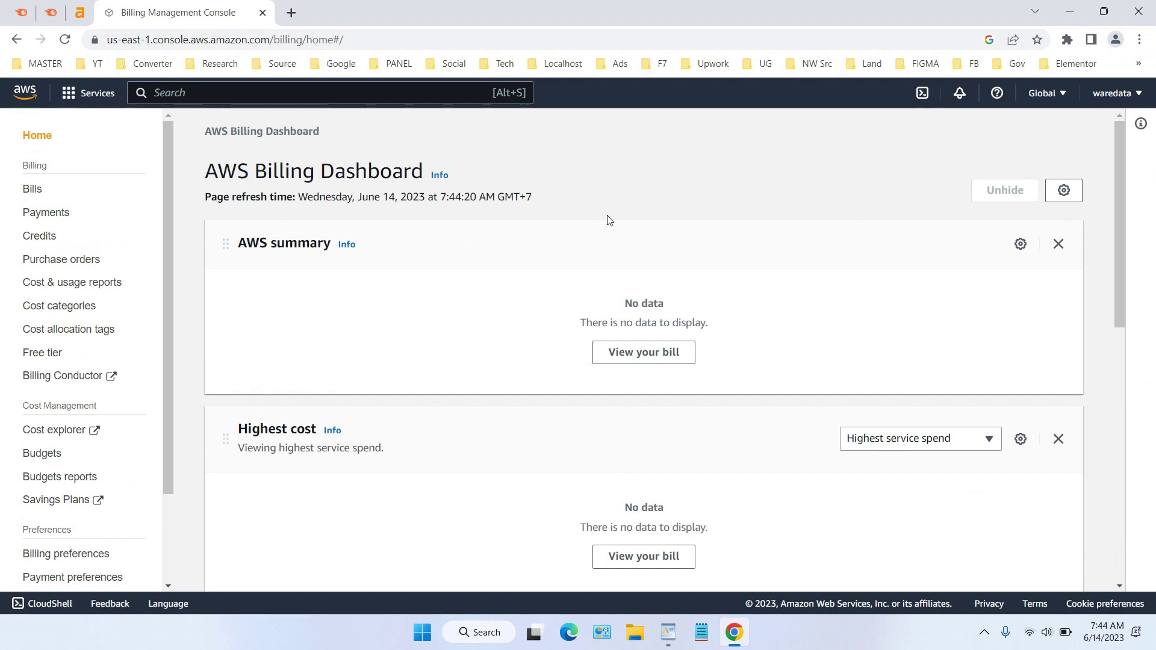
pyautogui.click(244, 95)
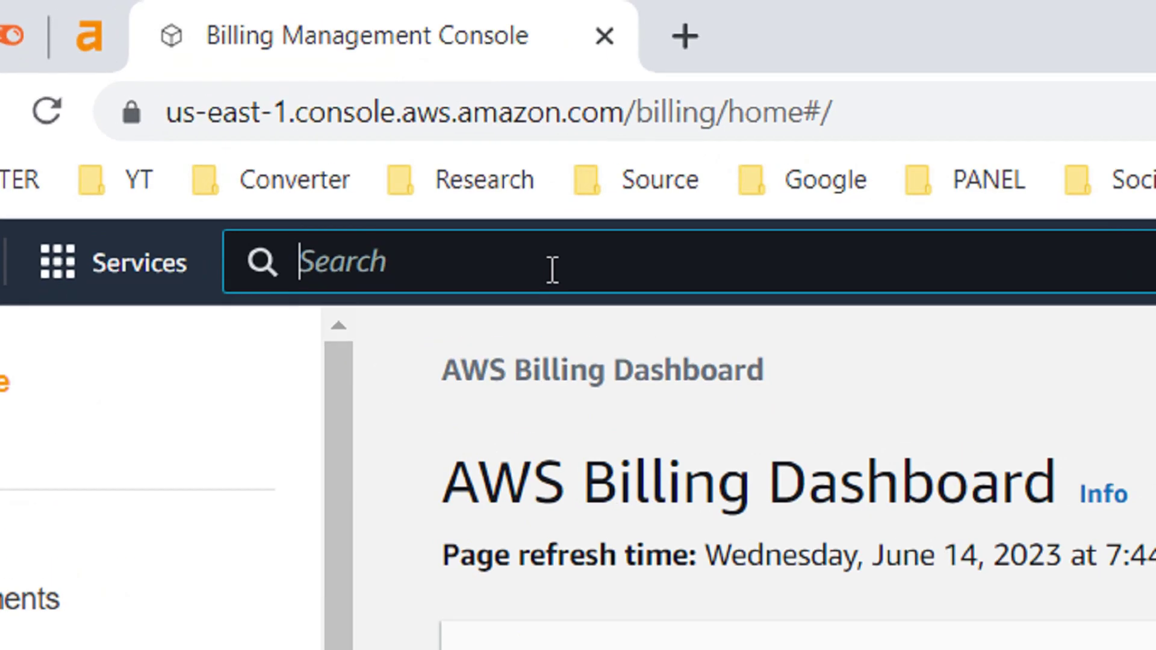
pyautogui.write('lightsail')
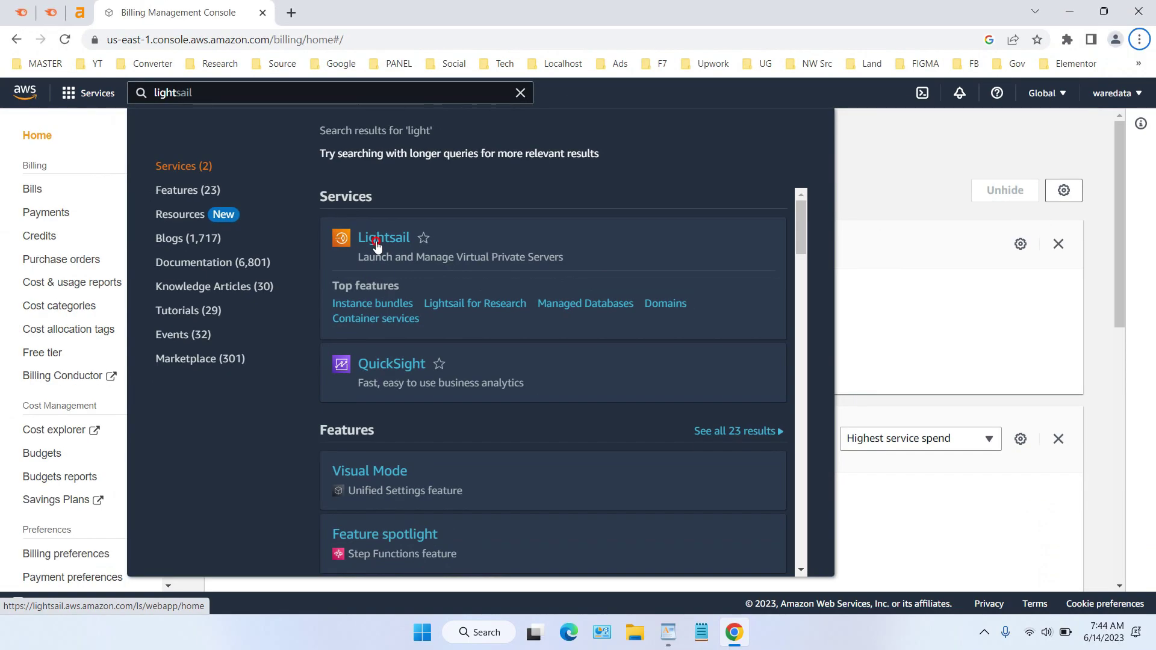
pyautogui.click(581, 333)
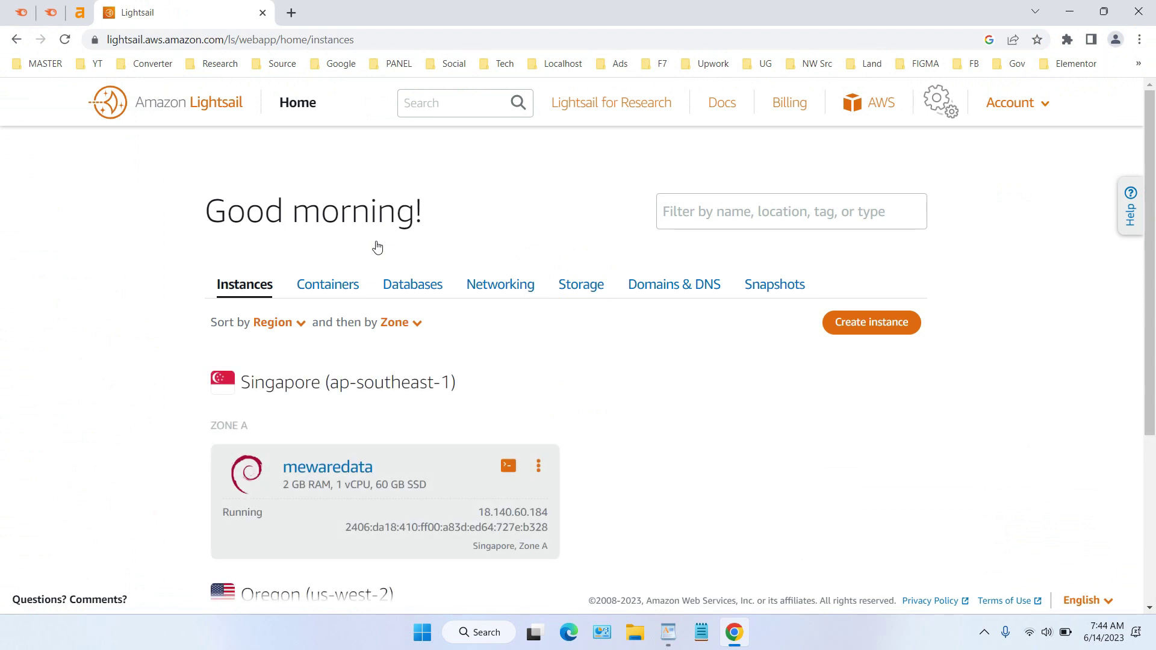
# - Start creating a new Lightsail instance and change its region to Ohio (us-east-2)
pyautogui.scroll(-4, 584, 291)
pyautogui.scroll(4, 584, 292)
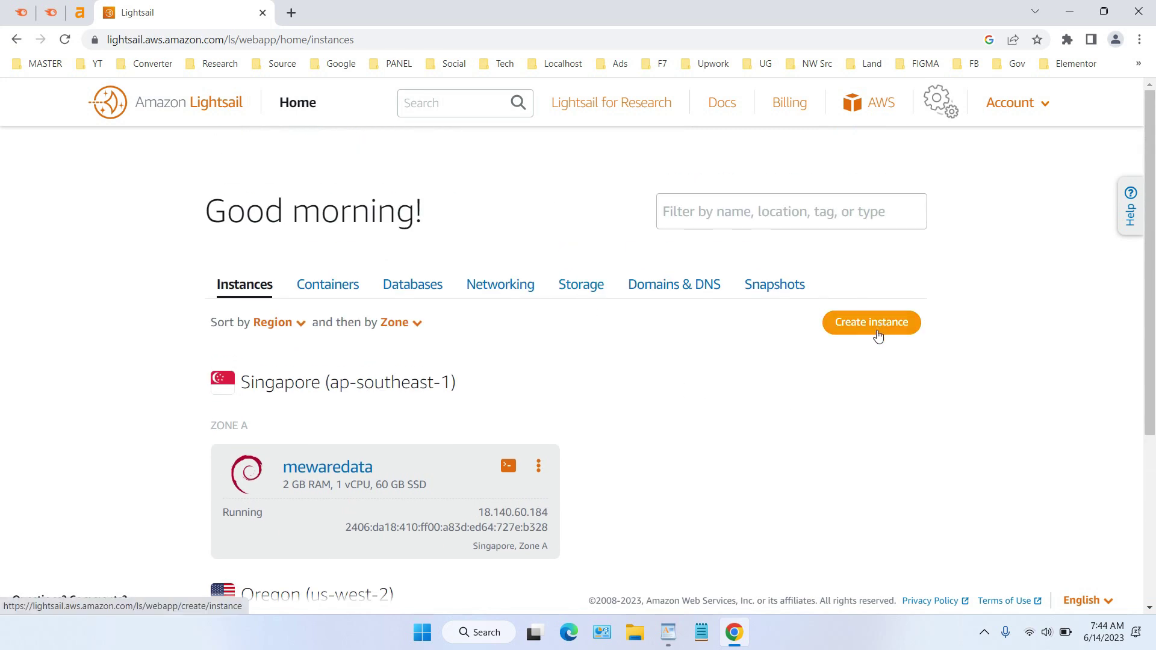
pyautogui.click(877, 335)
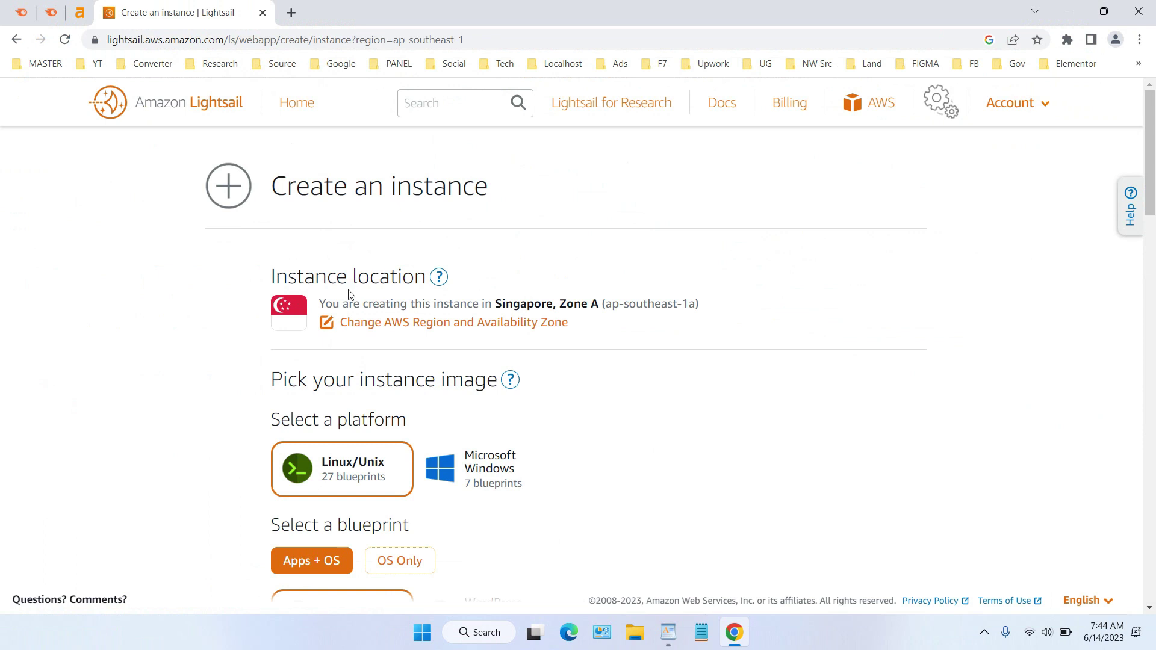
pyautogui.click(351, 324)
pyautogui.scroll(-1, 358, 332)
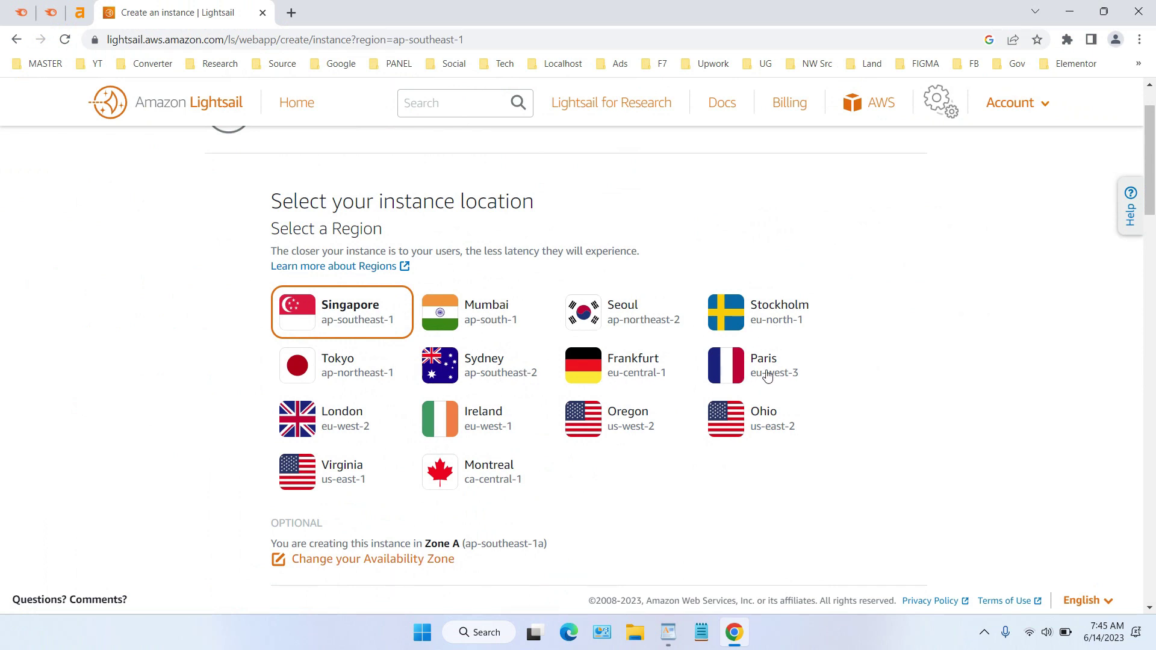
pyautogui.scroll(-1, 540, 421)
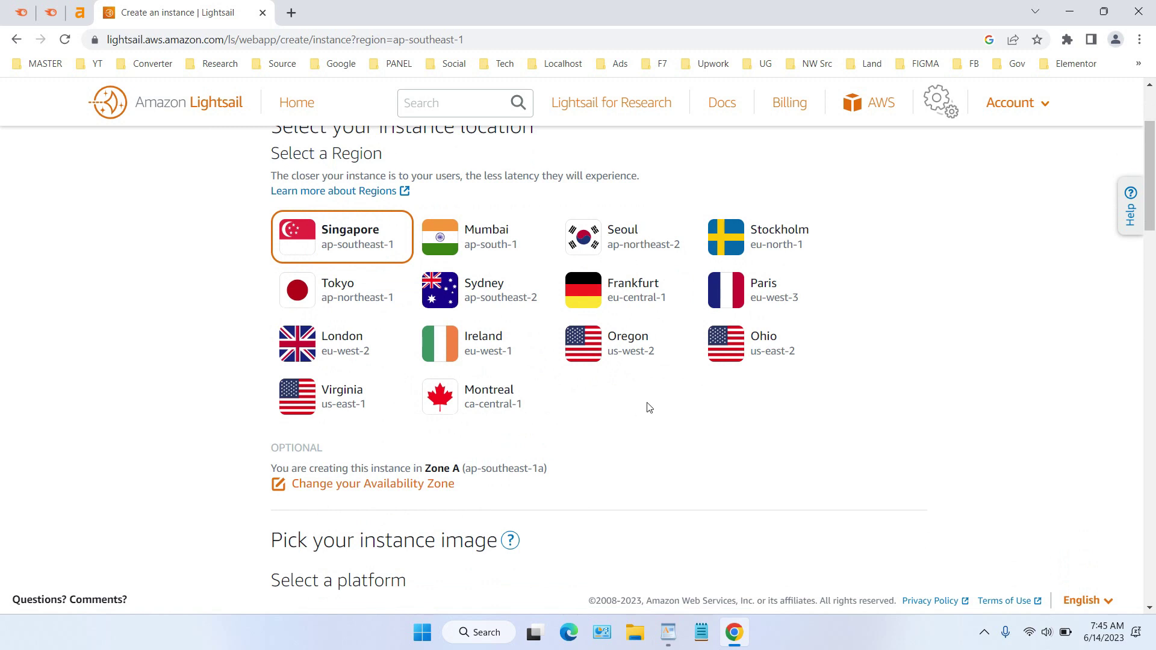
pyautogui.scroll(-2, 648, 406)
pyautogui.scroll(2, 648, 406)
pyautogui.click(769, 345)
# - Look through the platform, blueprint, optional settings and instance plan choices on the instance creation page
pyautogui.scroll(-2, 753, 346)
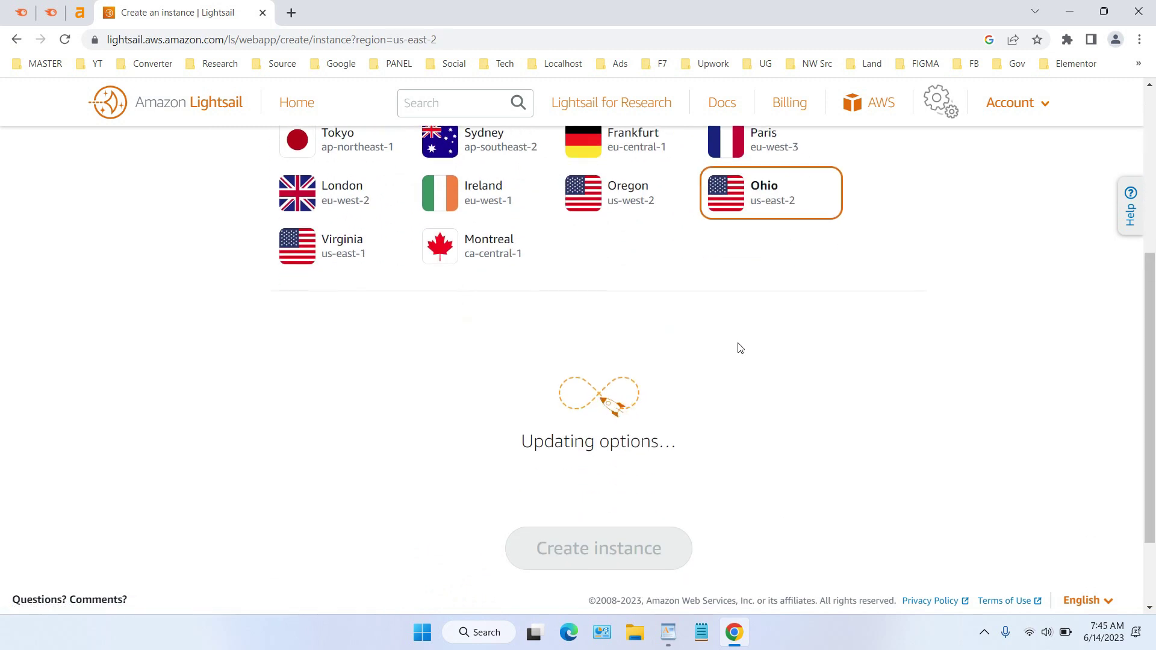
pyautogui.scroll(-2, 683, 325)
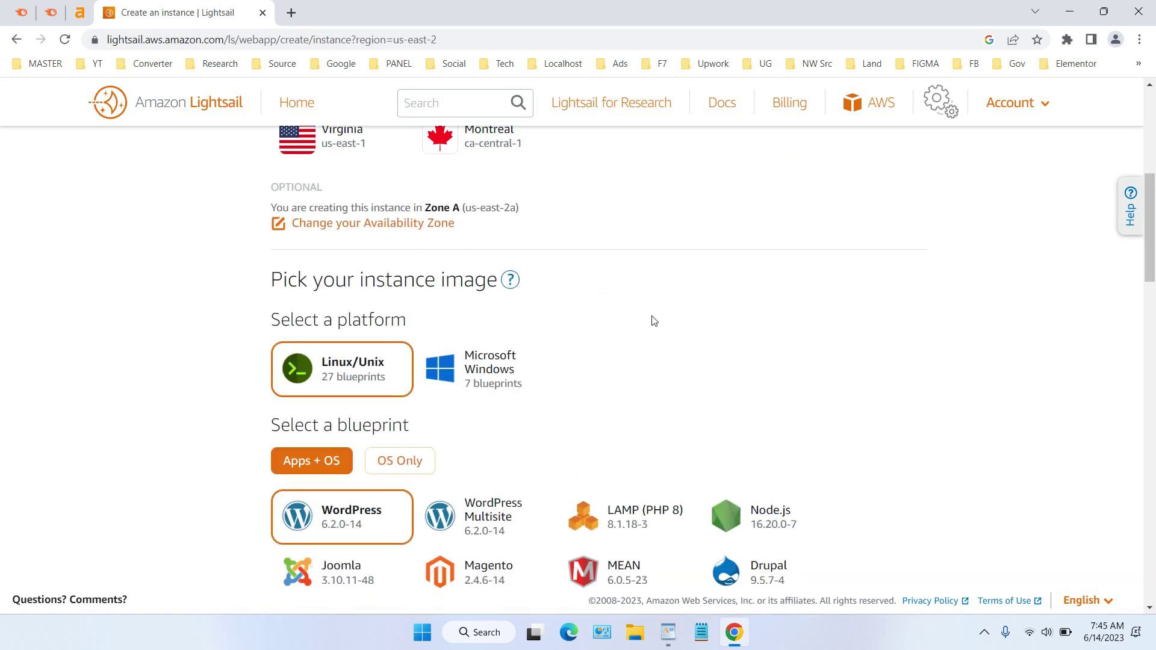
pyautogui.scroll(-6, 650, 320)
pyautogui.scroll(-9, 653, 319)
pyautogui.scroll(3, 651, 320)
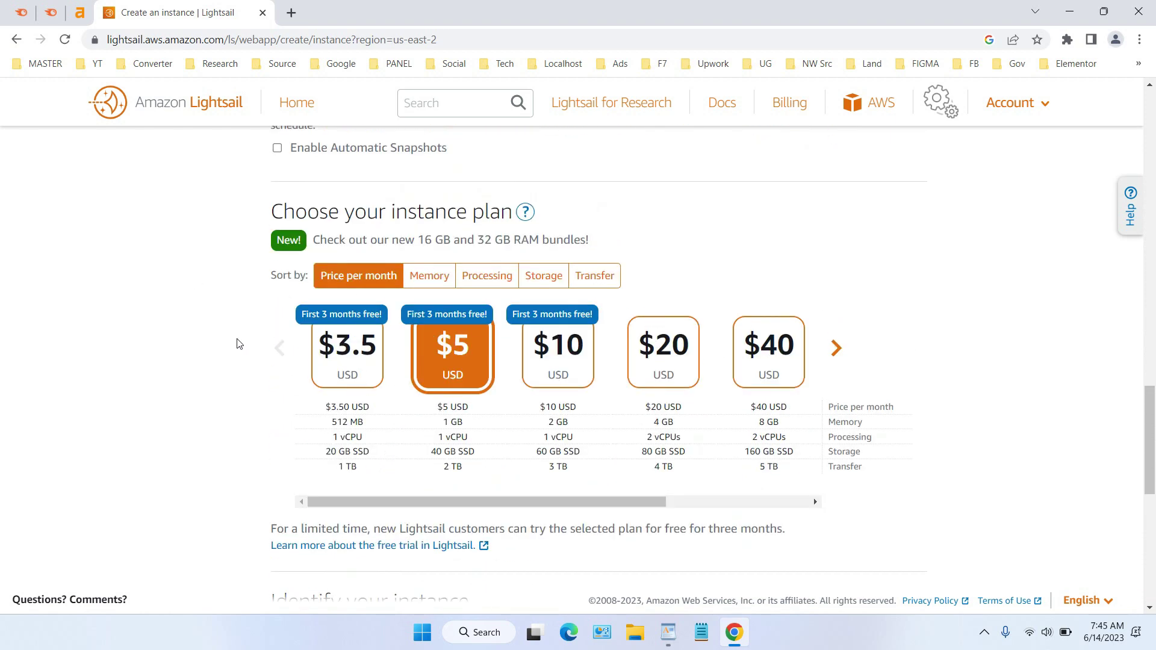
pyautogui.scroll(8, 506, 362)
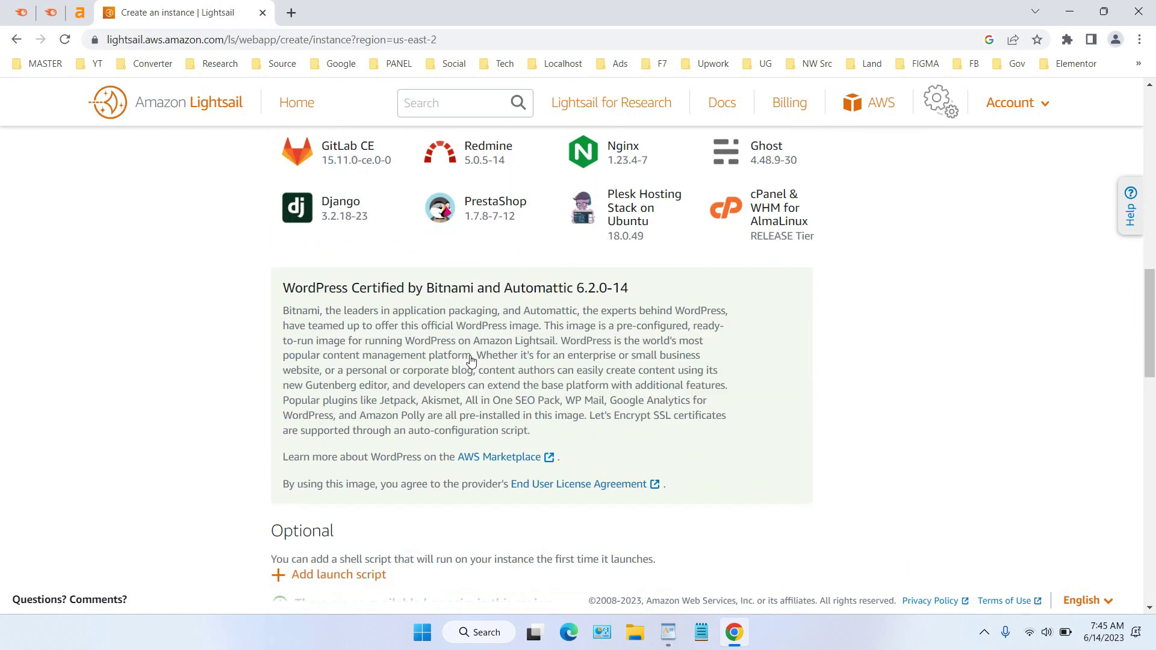
pyautogui.scroll(12, 472, 362)
pyautogui.scroll(-1, 581, 343)
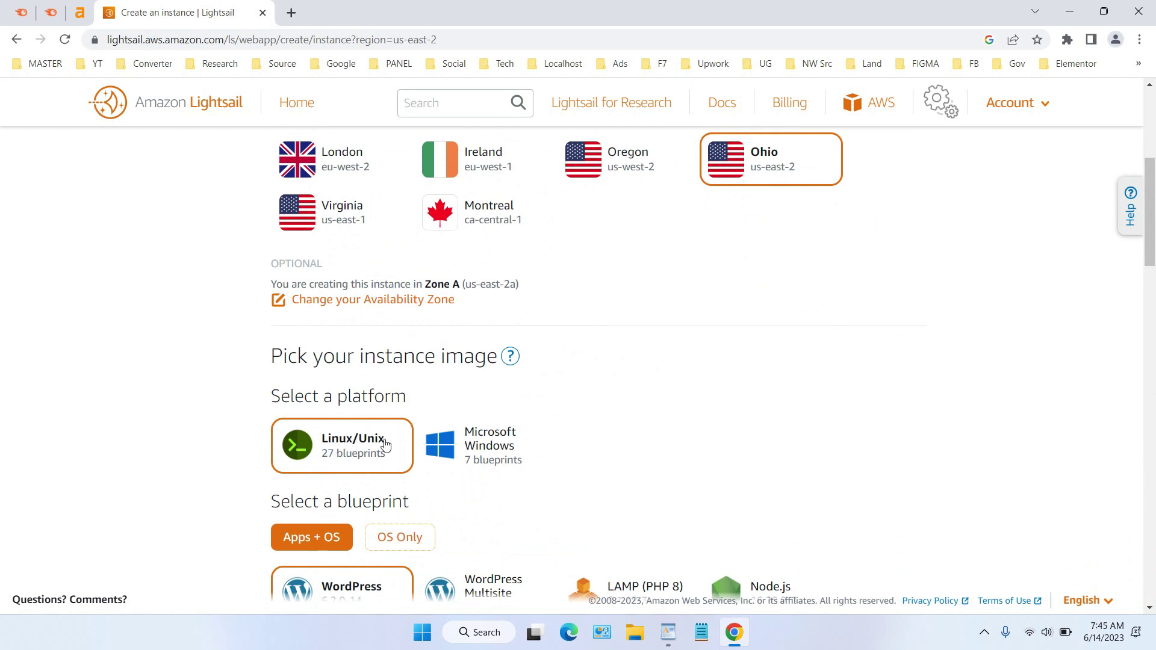
# - Show the OS Only blueprints for the Linux/Unix platform and choose Debian 11.4 as the instance image
pyautogui.scroll(-4, 530, 453)
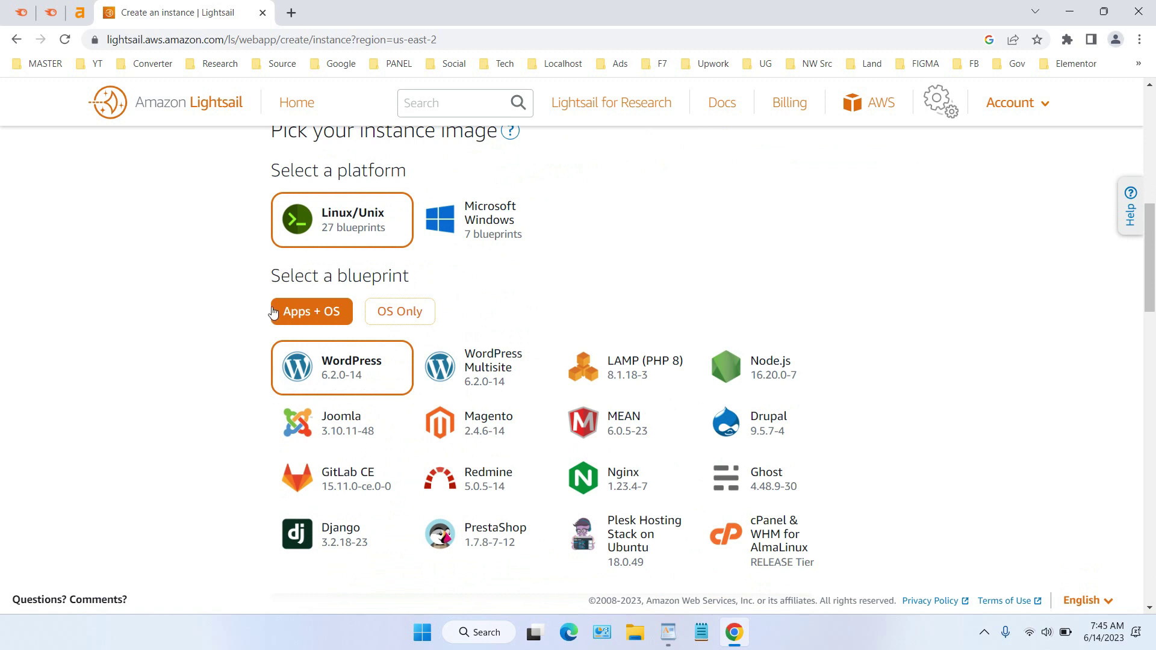
pyautogui.click(384, 305)
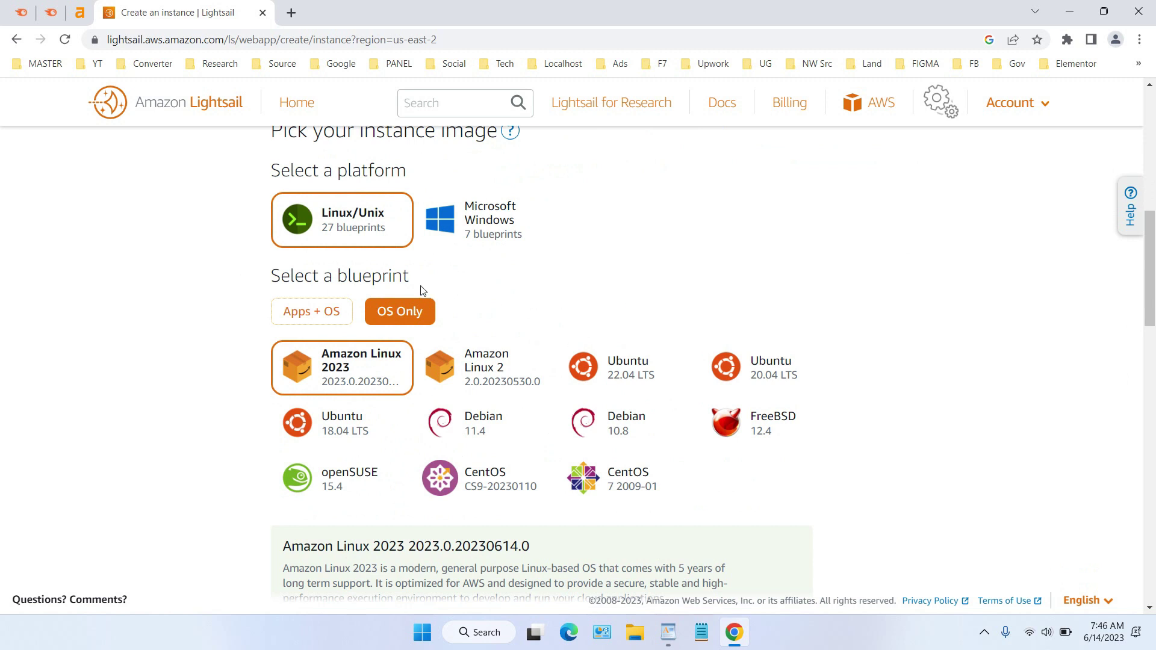
pyautogui.click(325, 310)
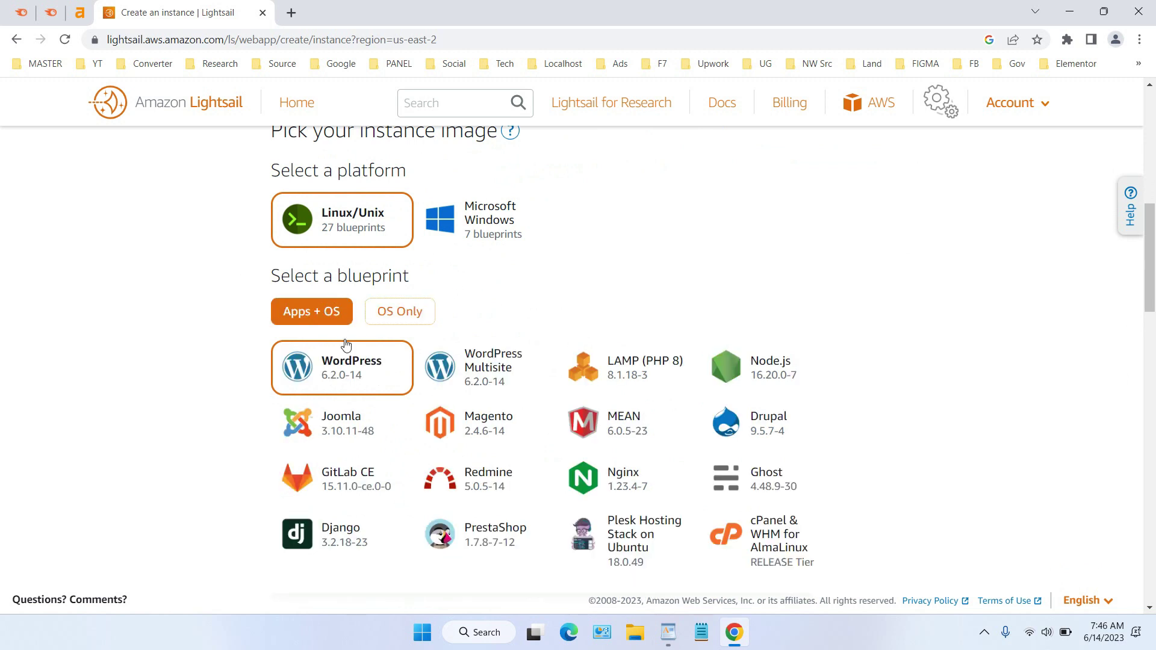
pyautogui.click(399, 313)
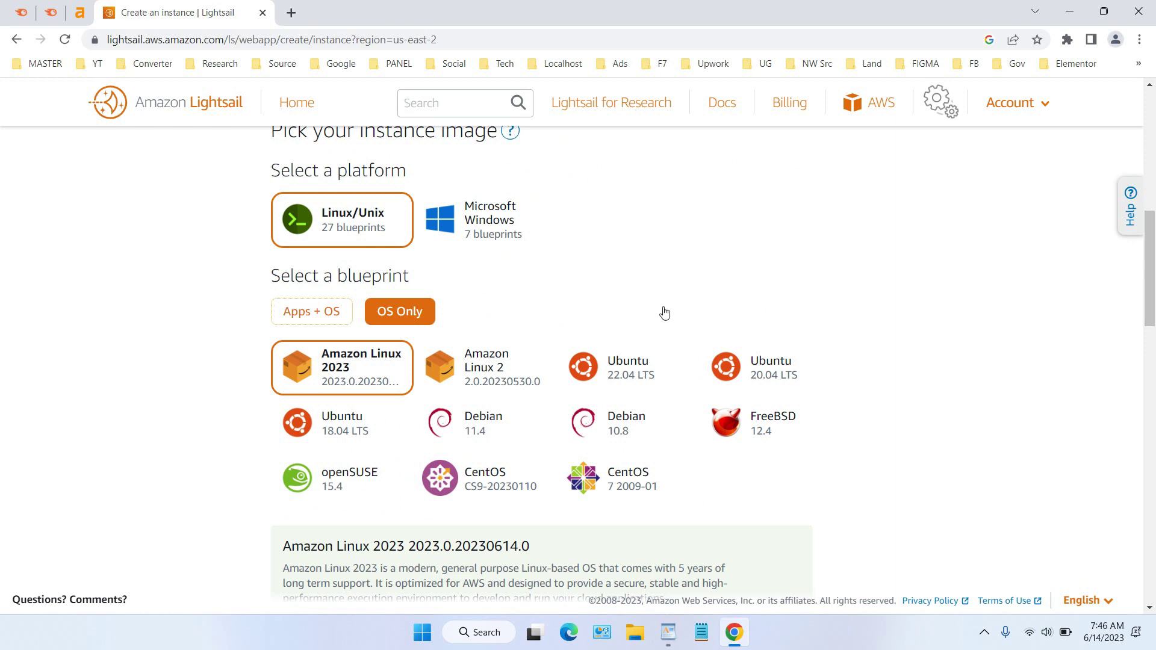
pyautogui.click(494, 425)
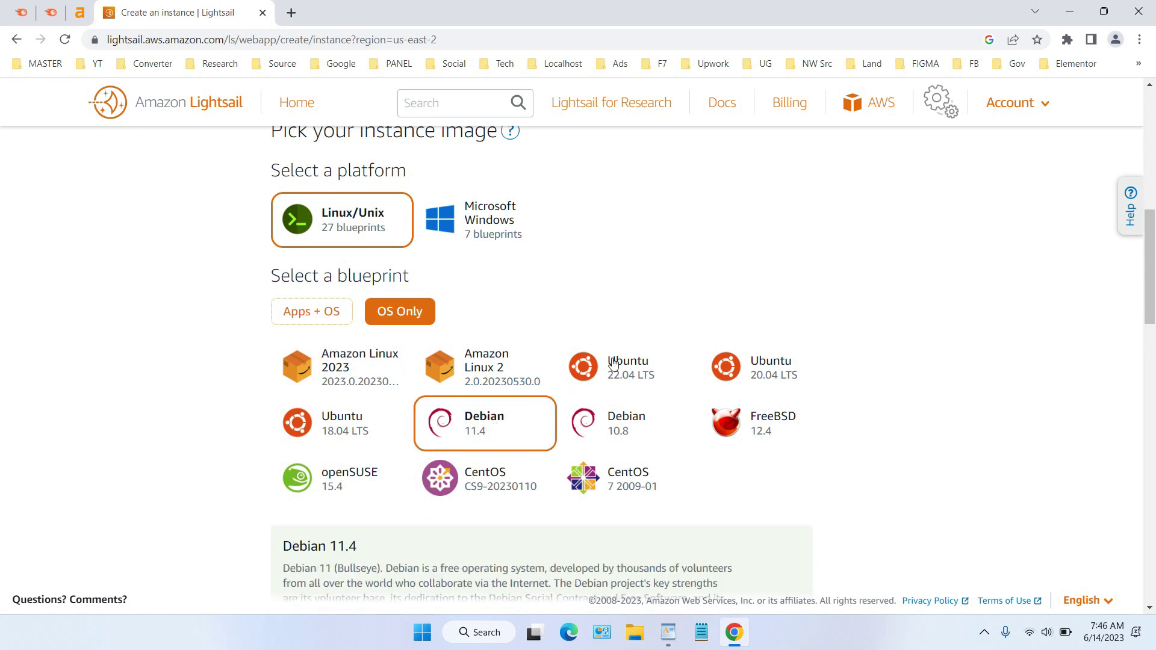
# - Choose the $10 USD monthly instance plan with 2 GB memory, 1 vCPU and 60 GB SSD
pyautogui.scroll(-9, 626, 365)
pyautogui.scroll(7, 656, 368)
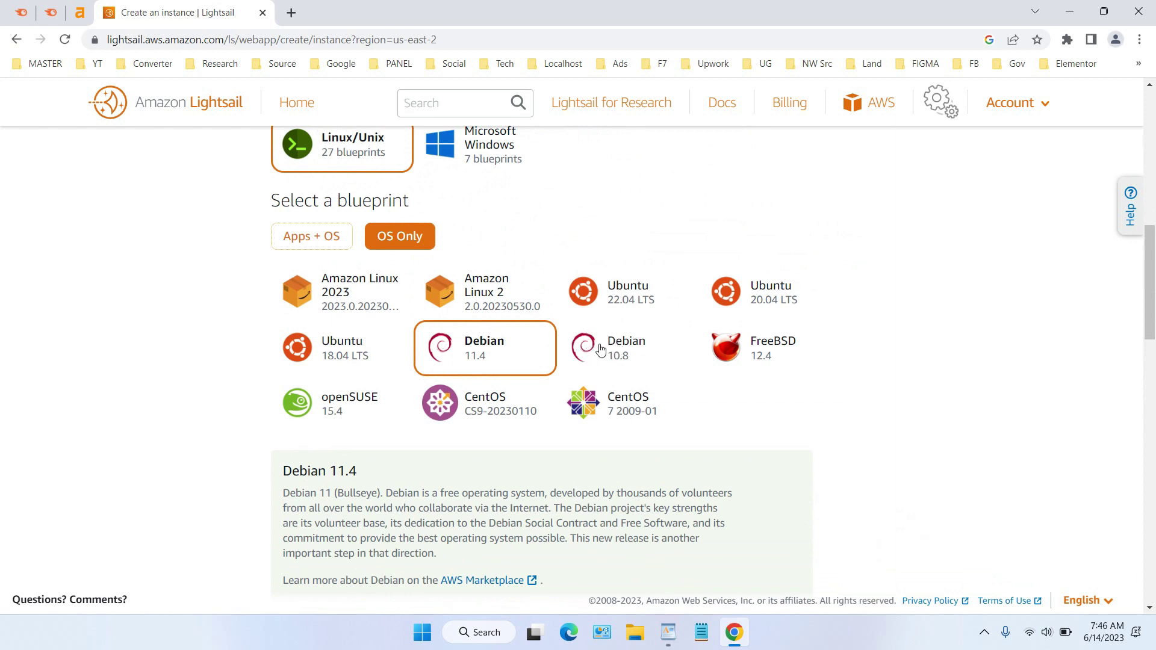
pyautogui.scroll(-7, 600, 349)
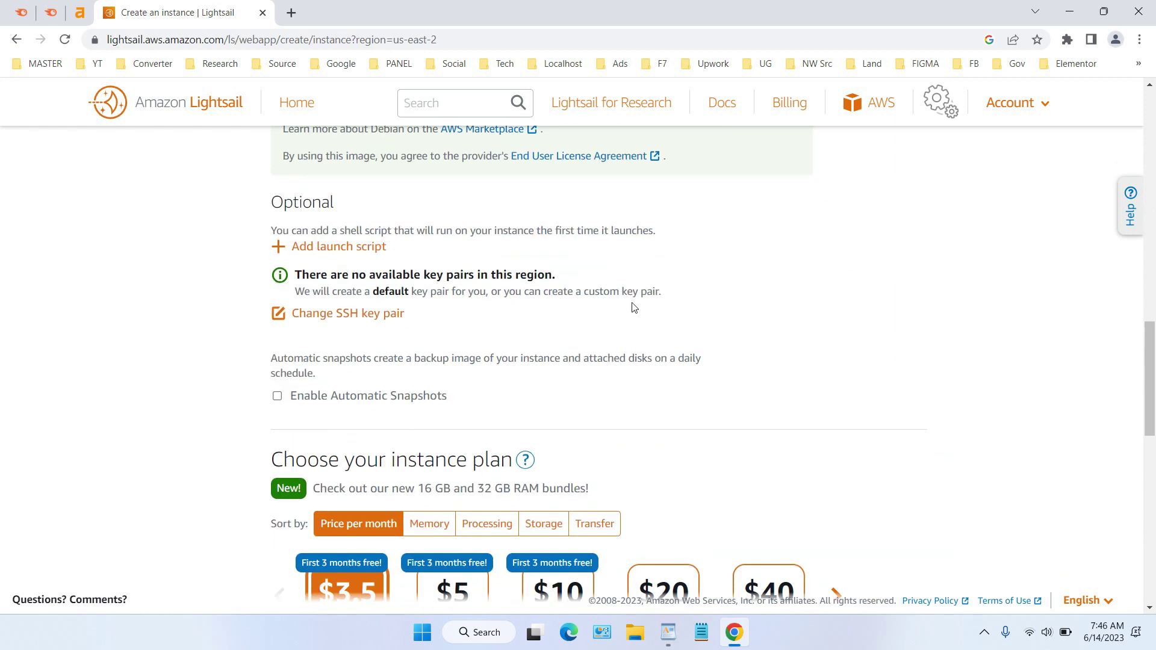
pyautogui.scroll(-2, 349, 241)
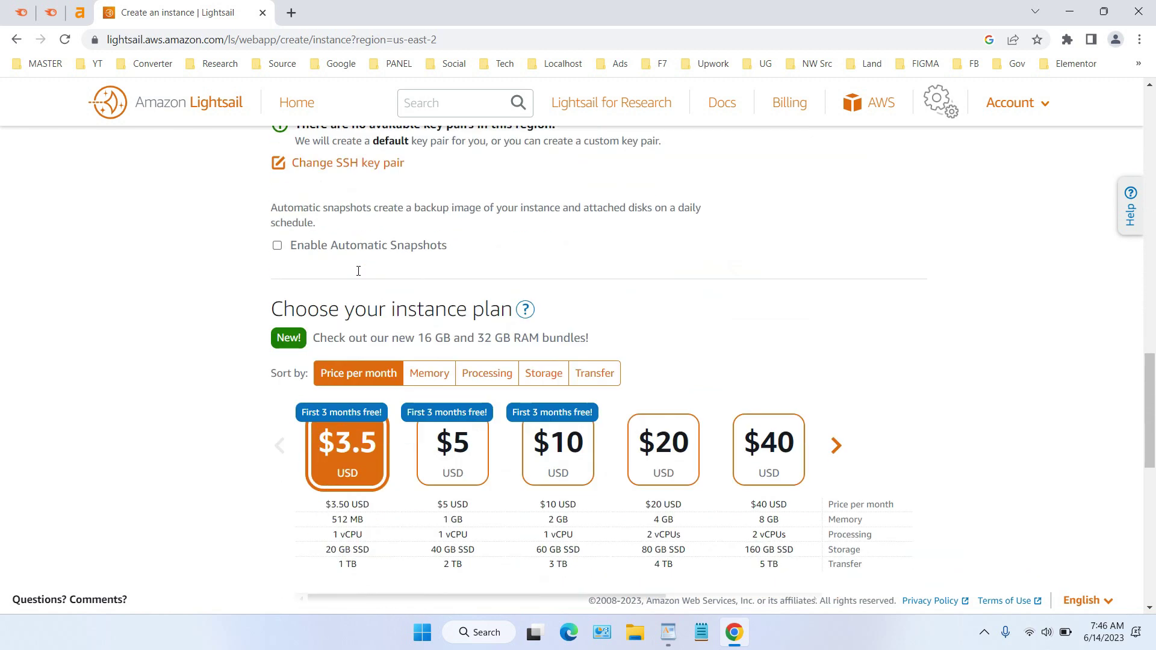
pyautogui.scroll(-2, 461, 425)
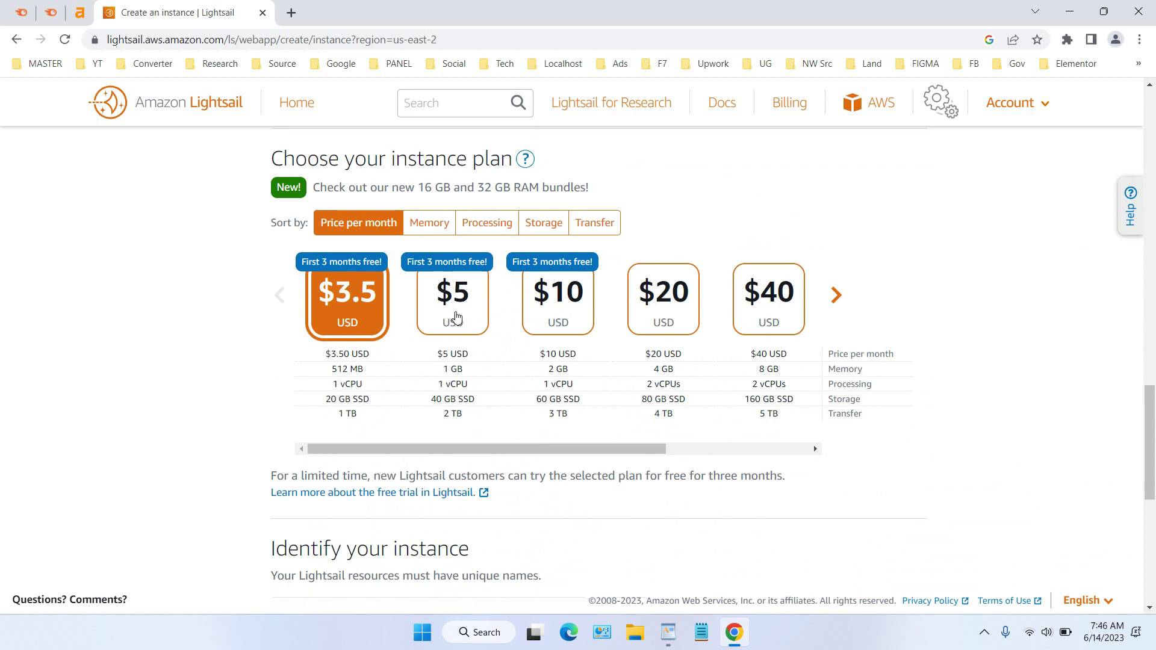
pyautogui.click(565, 310)
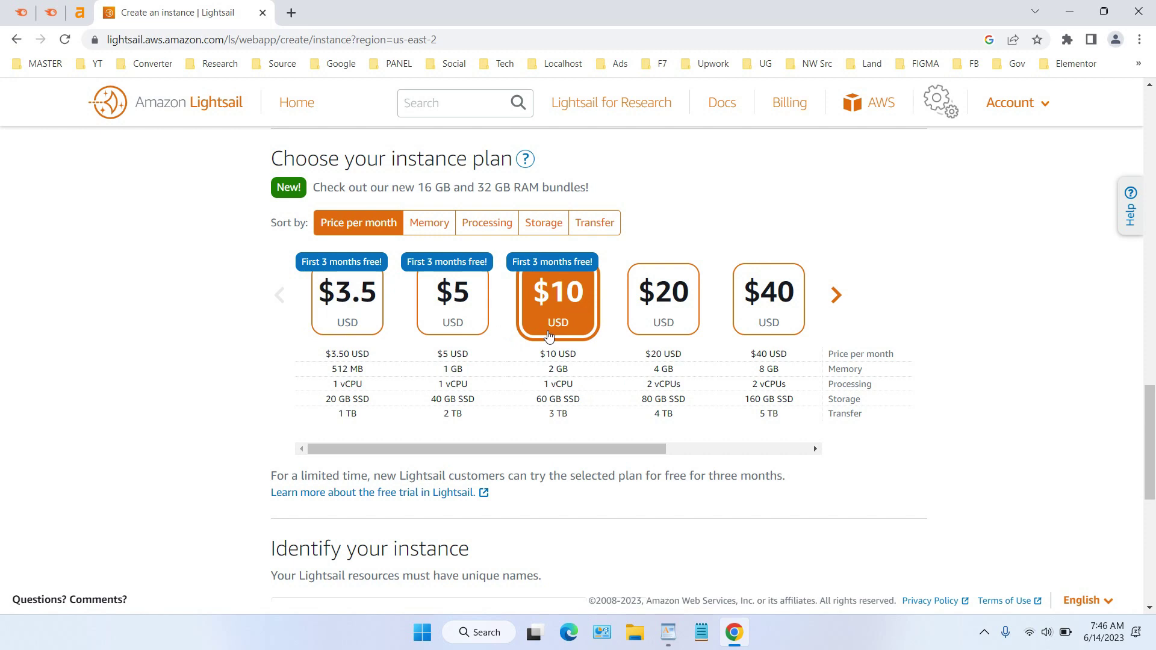
# - Replace the default instance name with OurWeb
pyautogui.scroll(5, 549, 336)
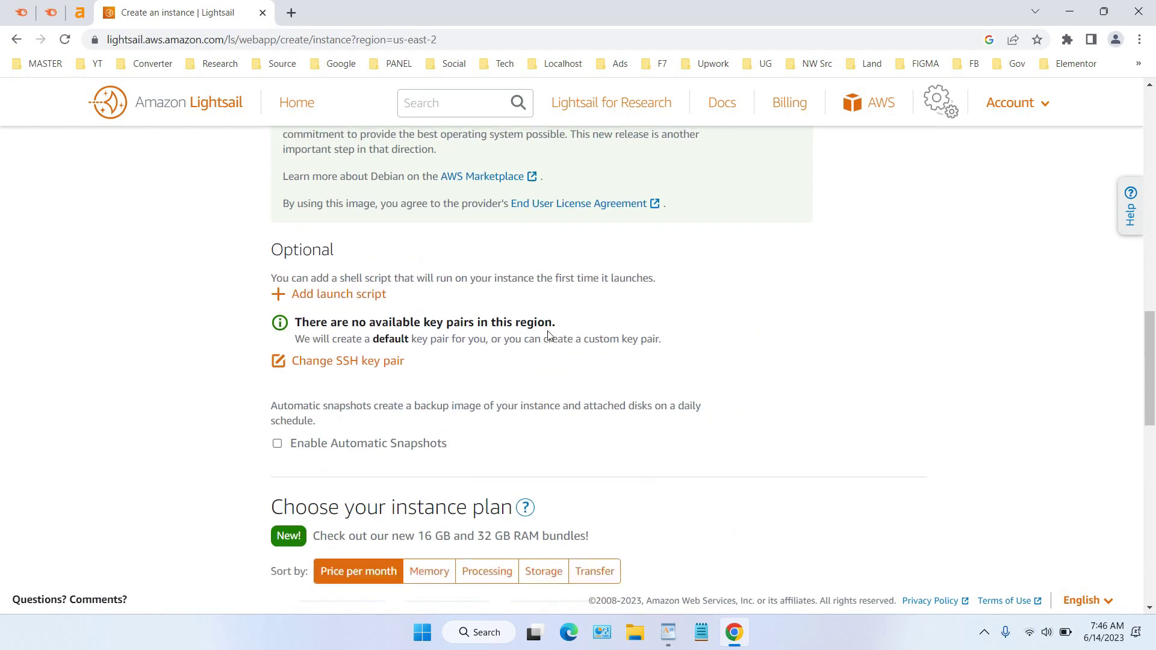
pyautogui.scroll(-4, 549, 336)
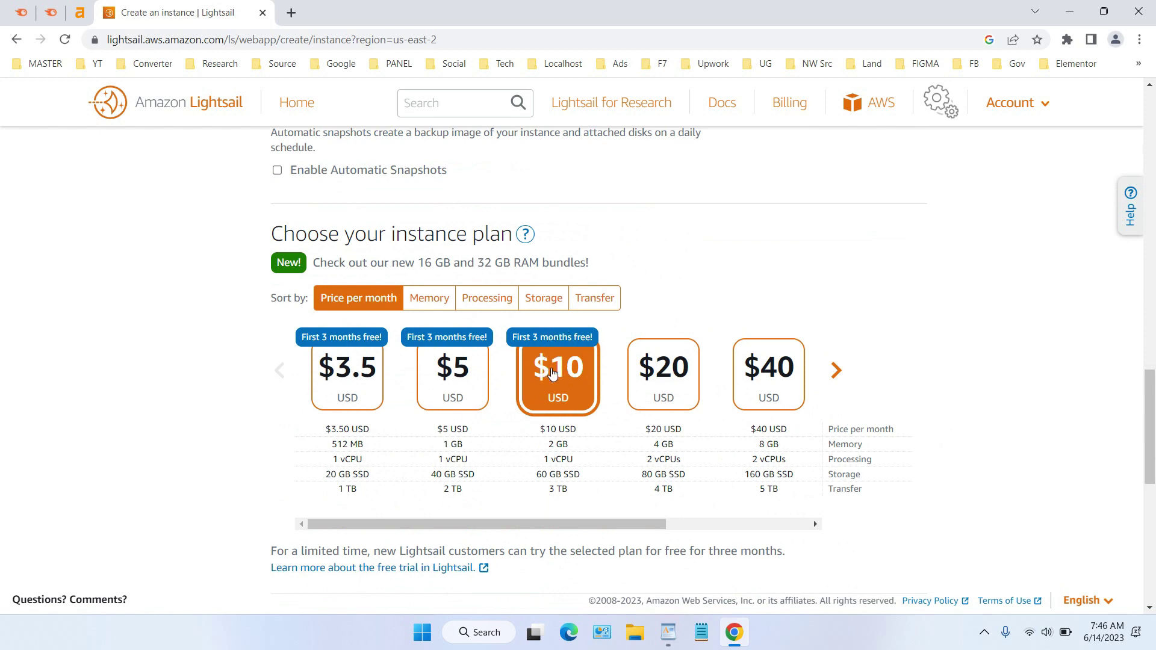
pyautogui.scroll(-3, 553, 373)
pyautogui.scroll(-4, 553, 375)
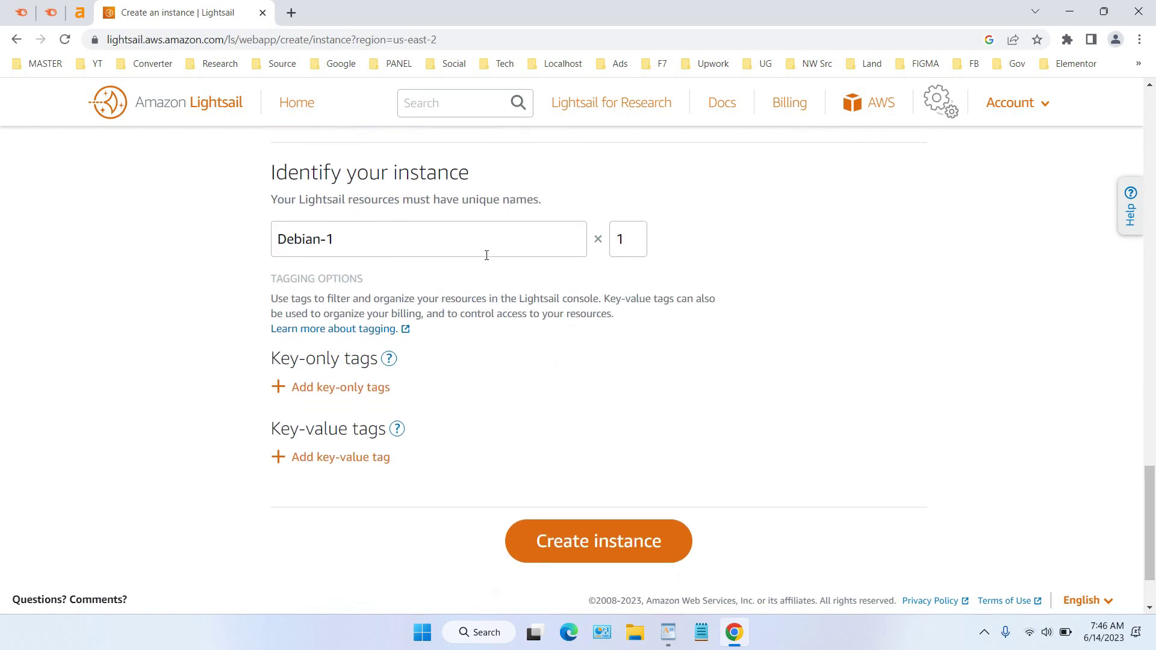
pyautogui.tripleClick(356, 237)
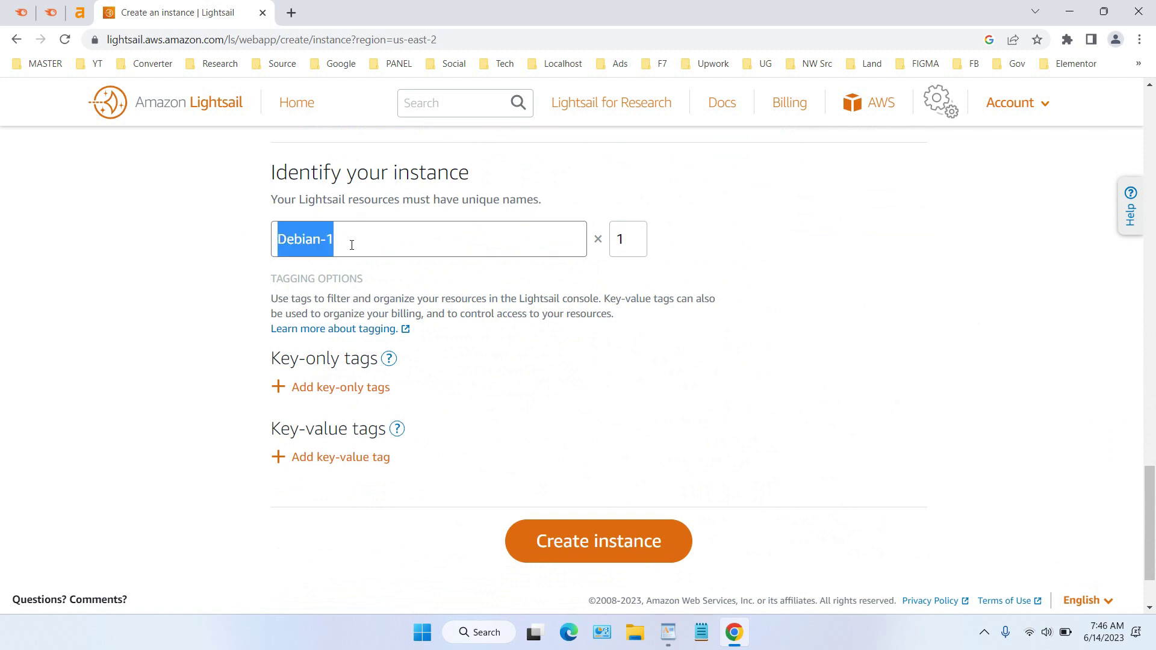
pyautogui.write('OurWeb')
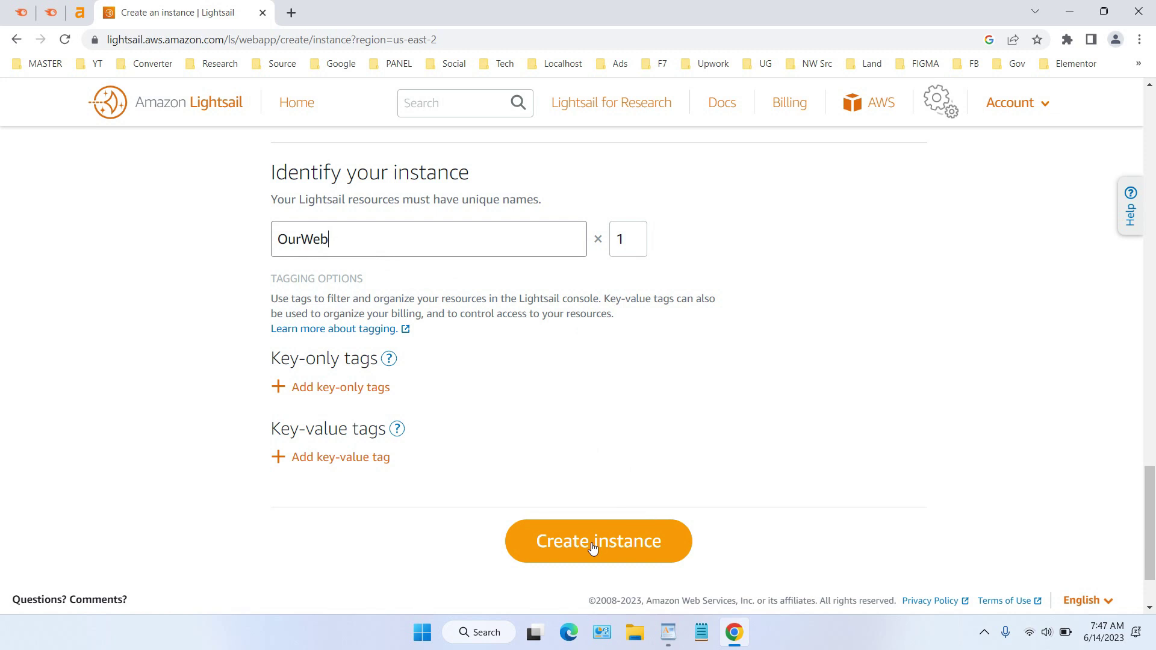
# - Review the selected plan and create the OurWeb instance
pyautogui.scroll(5, 593, 548)
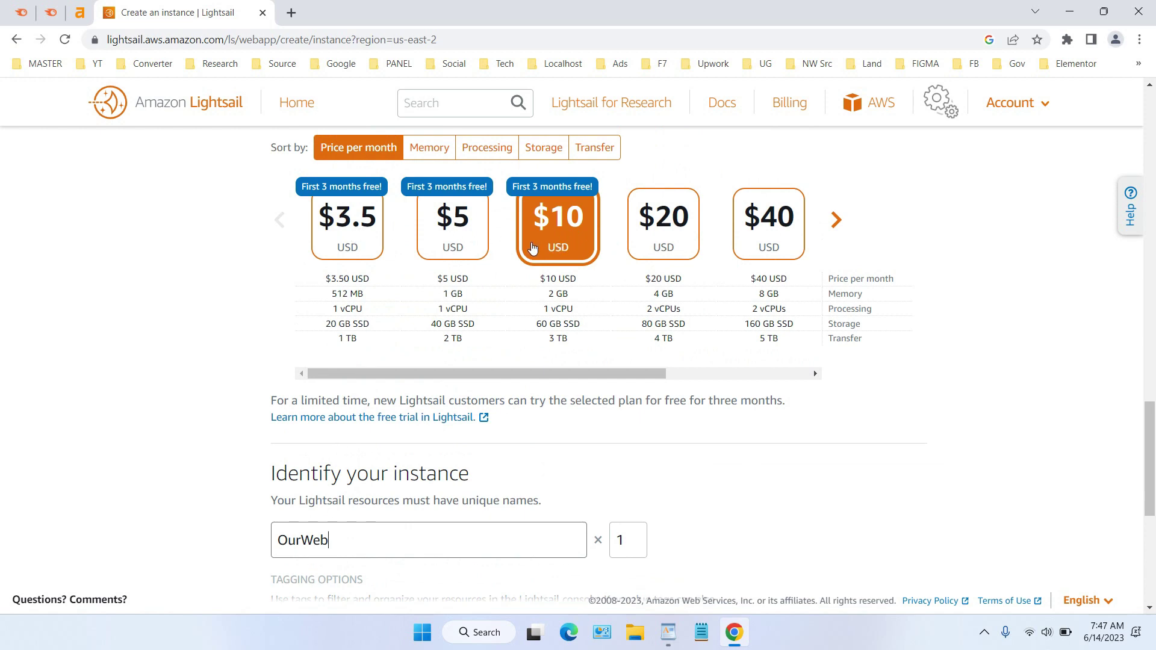
pyautogui.scroll(-6, 745, 287)
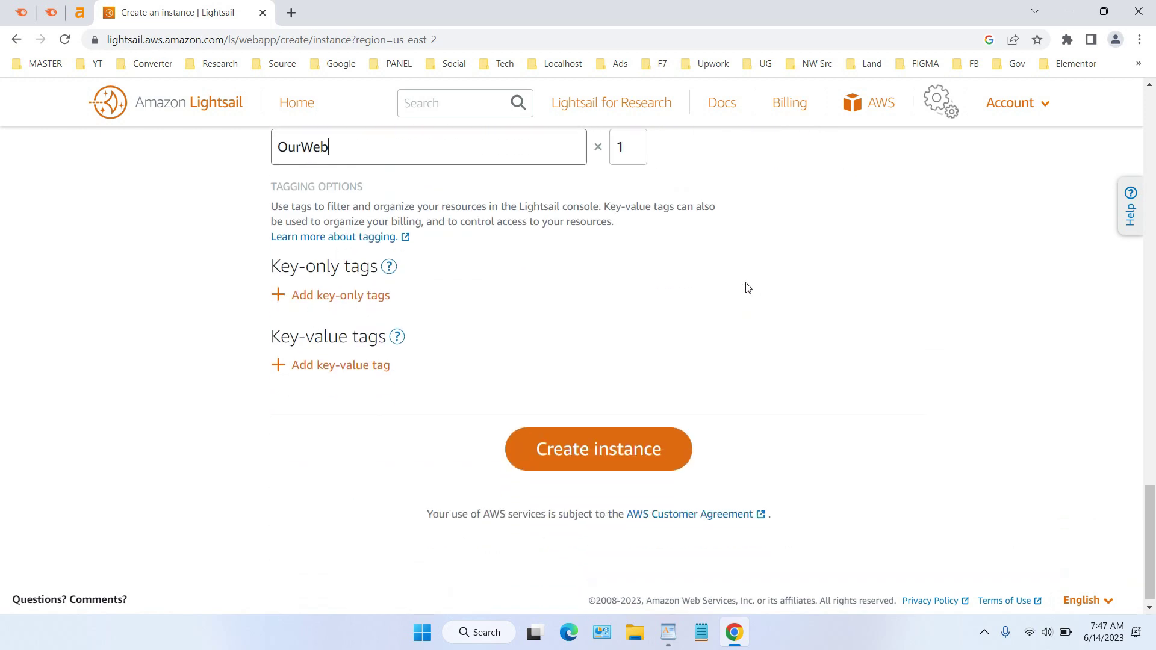
pyautogui.click(598, 438)
pyautogui.scroll(20, 754, 346)
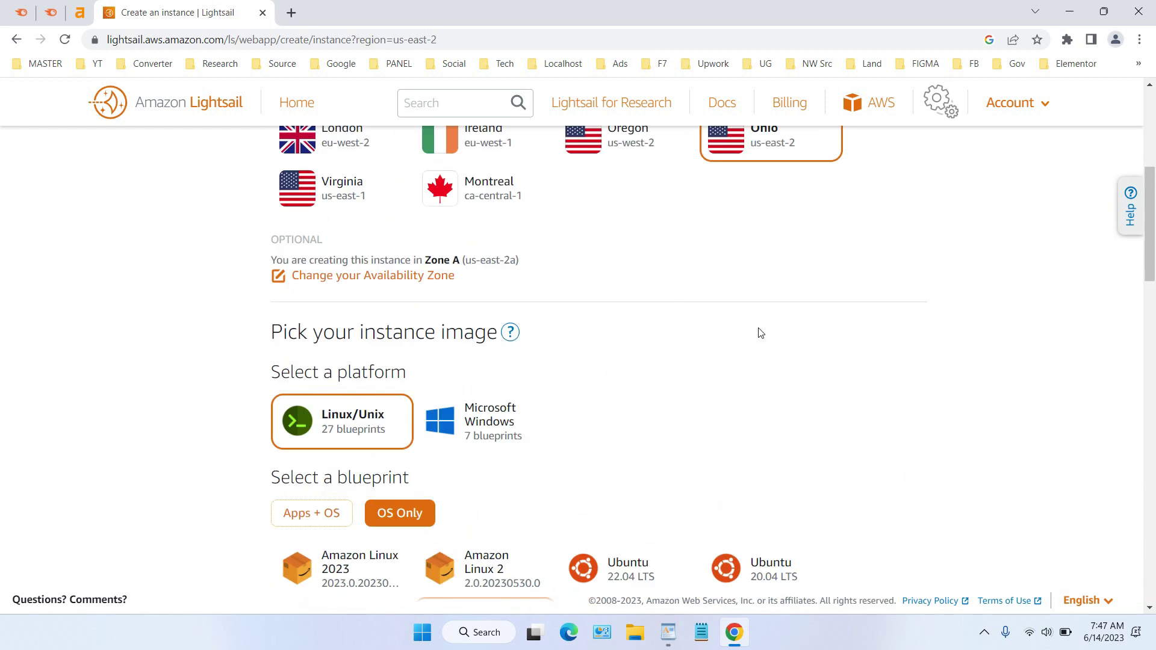
pyautogui.scroll(6, 700, 289)
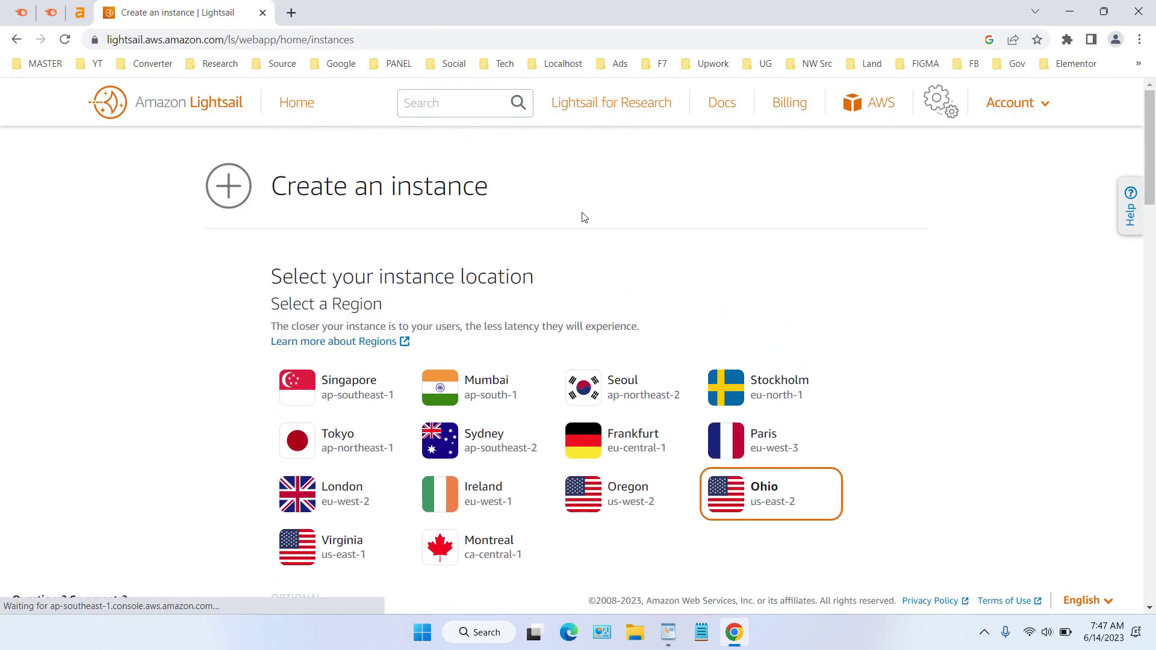
# - Reload the Lightsail instances page and check the status of the OurWeb instance in Ohio
pyautogui.scroll(-1, 583, 218)
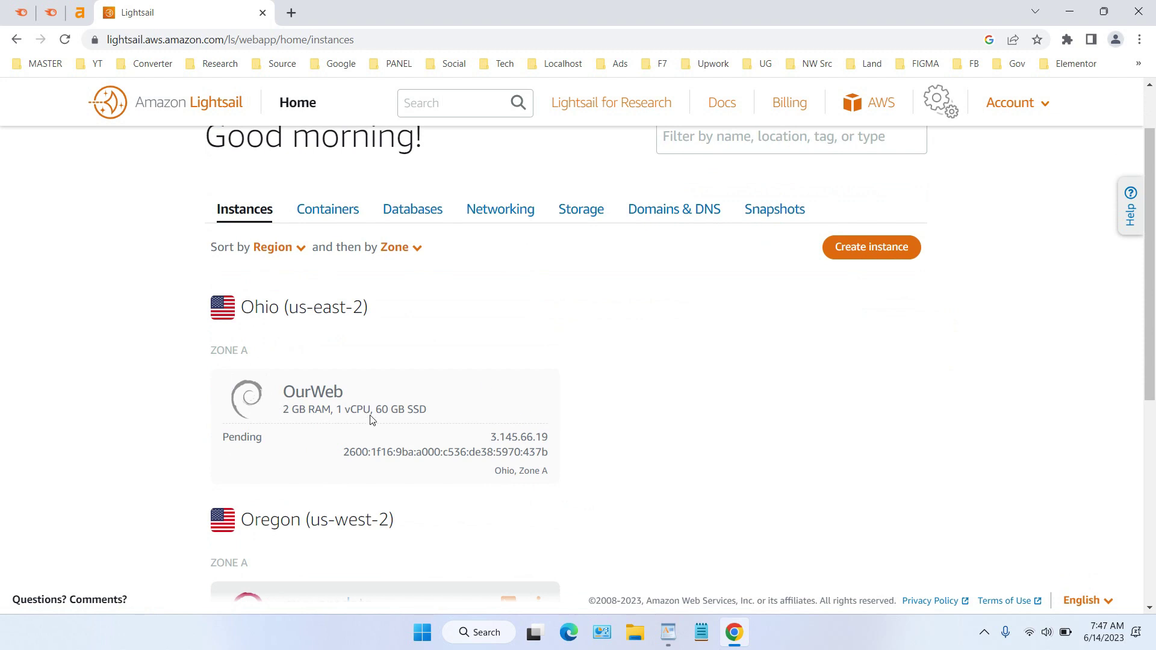
pyautogui.click(68, 45)
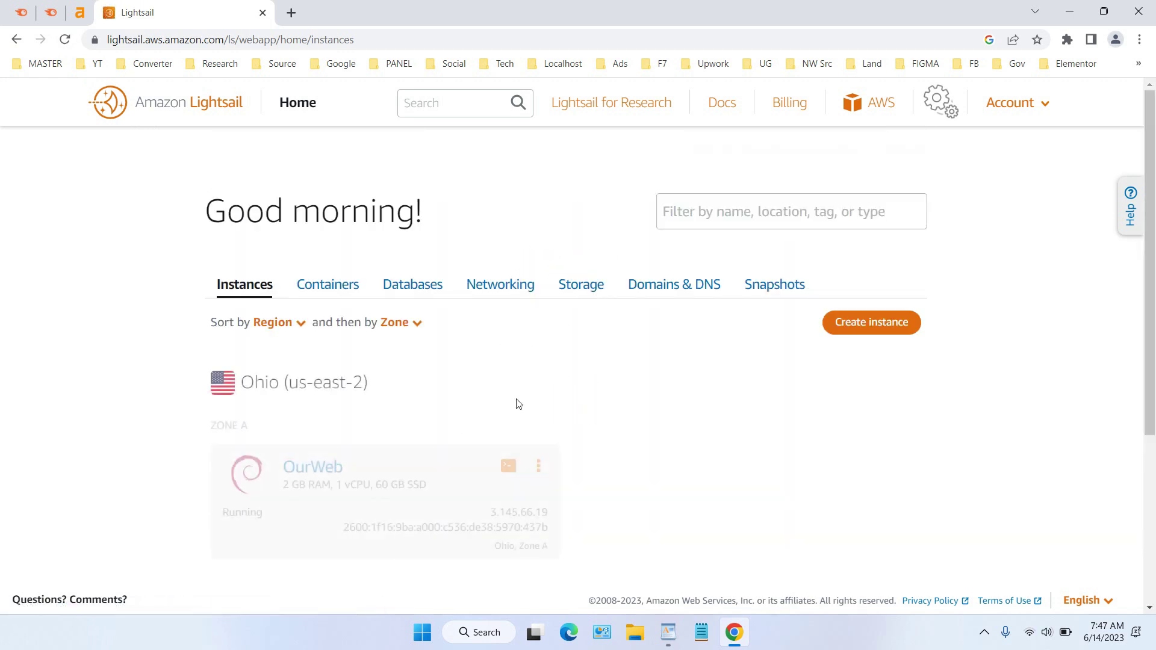
pyautogui.scroll(-1, 485, 379)
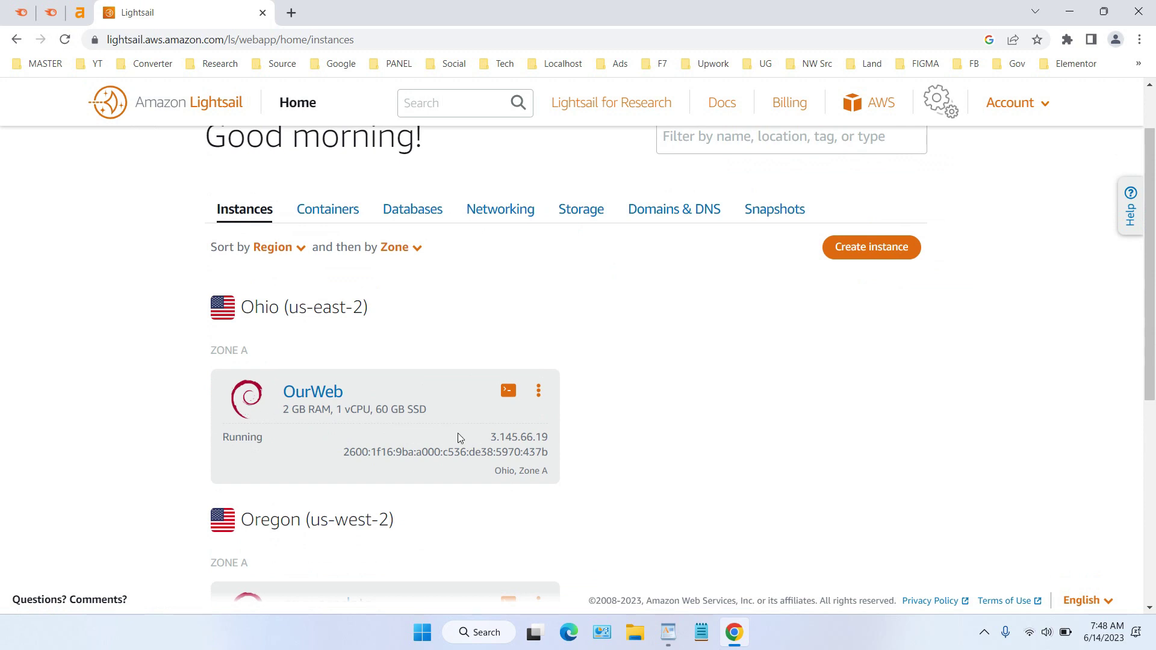
# - Open the management page of the OurWeb instance and connect to it through the browser-based SSH terminal
pyautogui.click(538, 398)
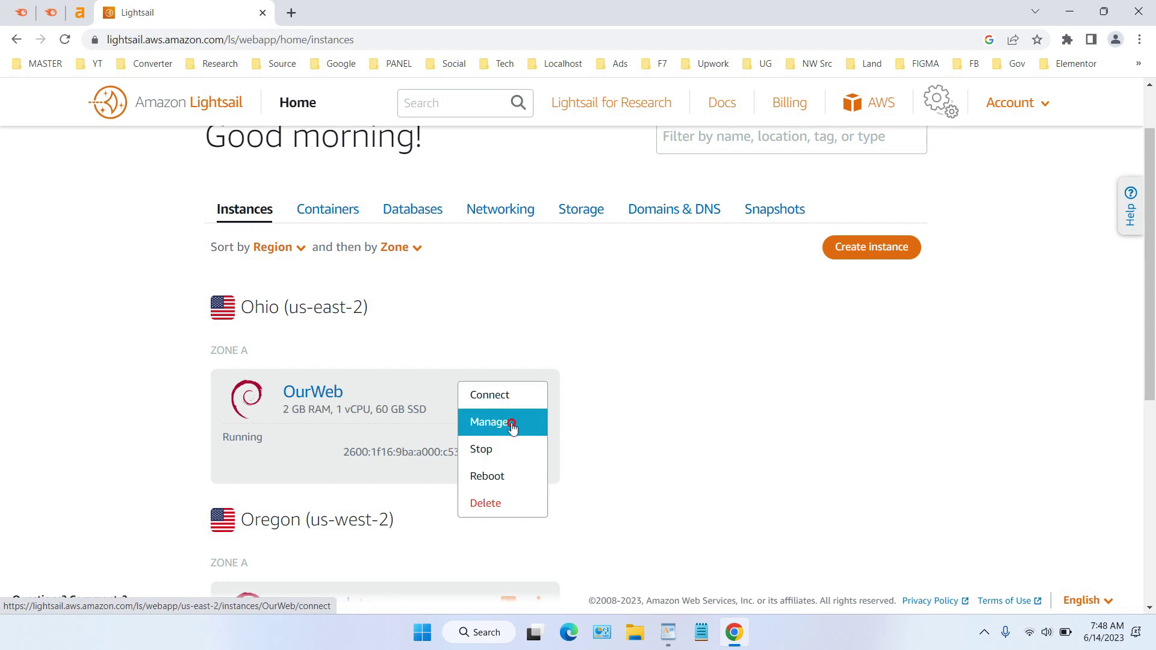
pyautogui.click(489, 424)
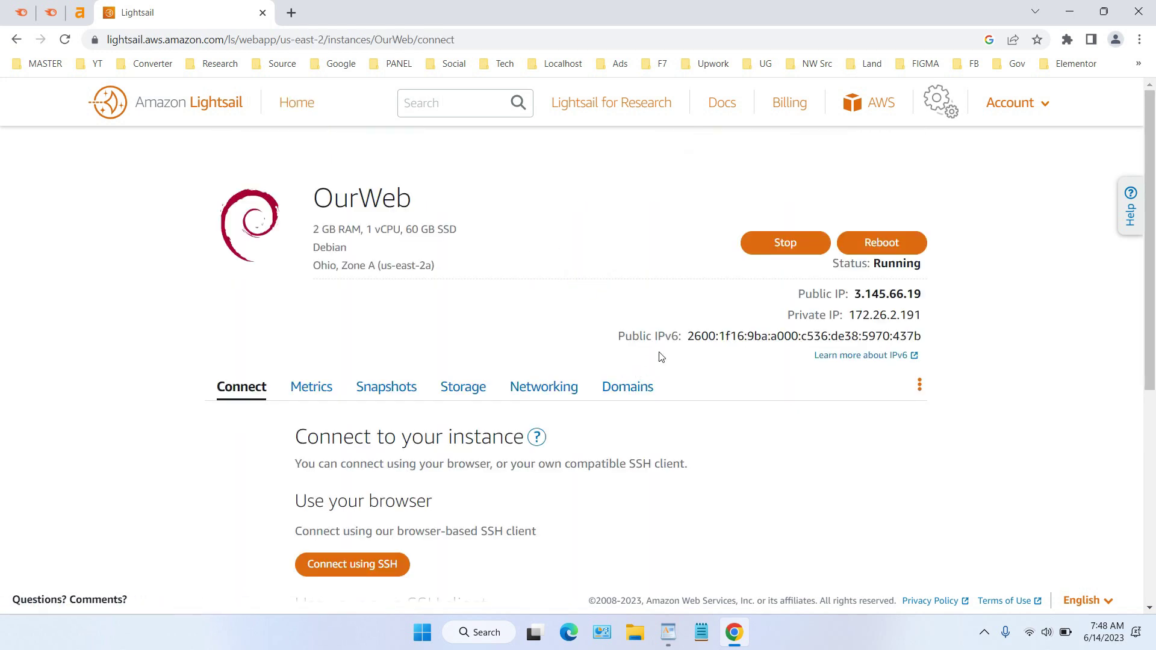
pyautogui.scroll(-2, 662, 355)
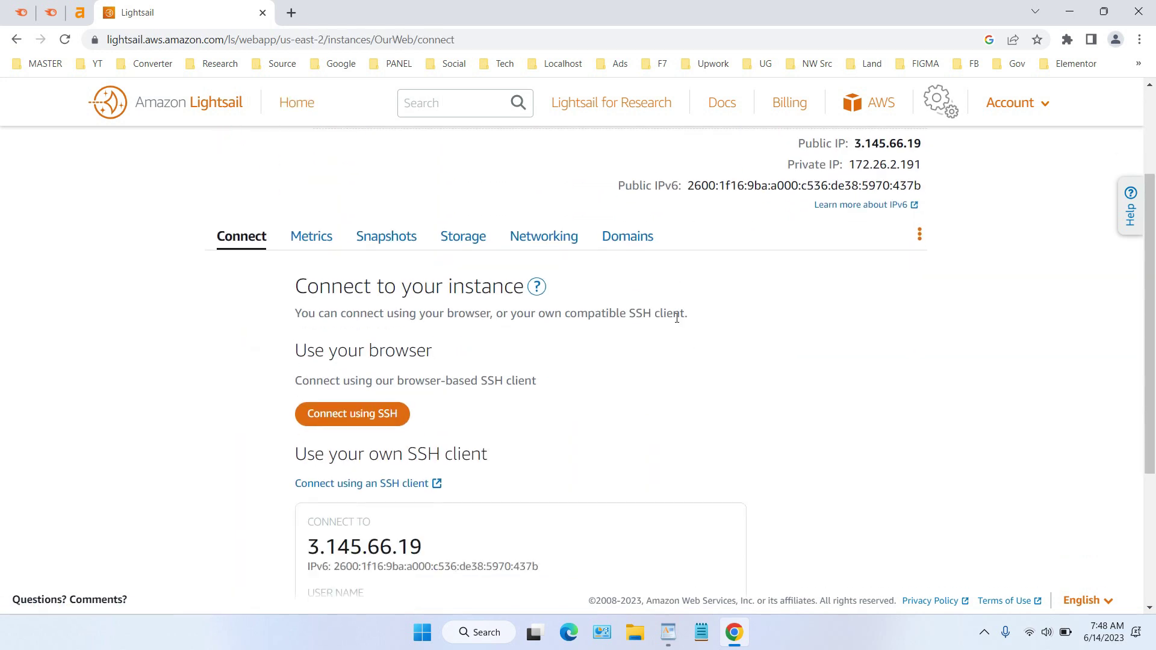
pyautogui.click(387, 414)
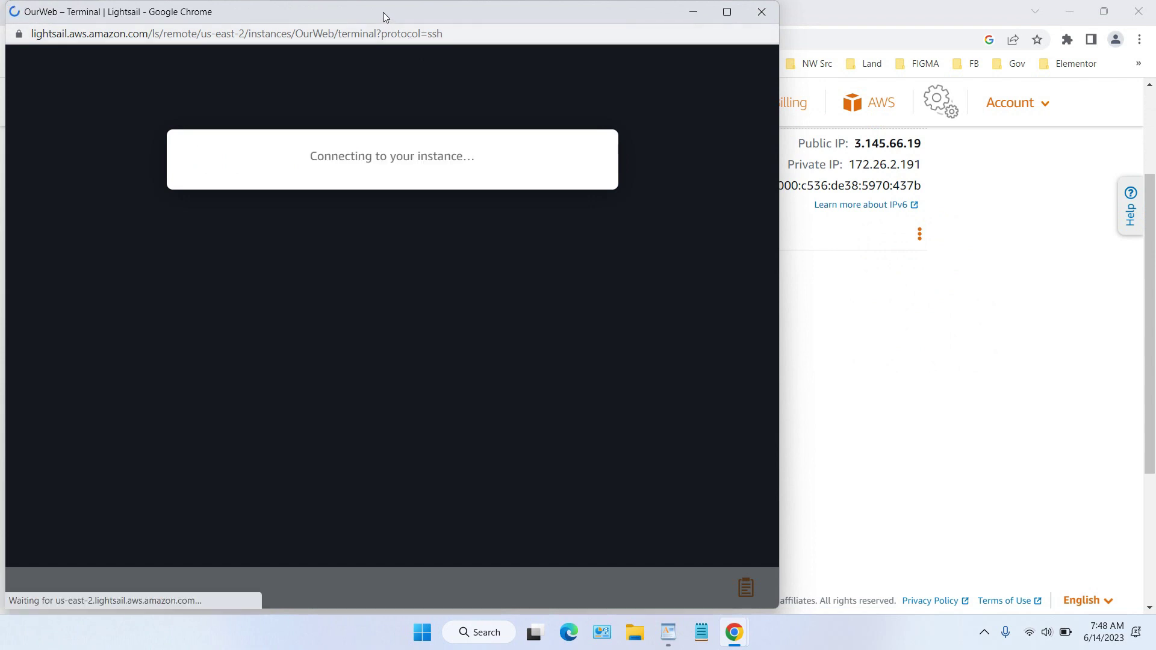
pyautogui.moveTo(383, 12); pyautogui.dragTo(655, 47)
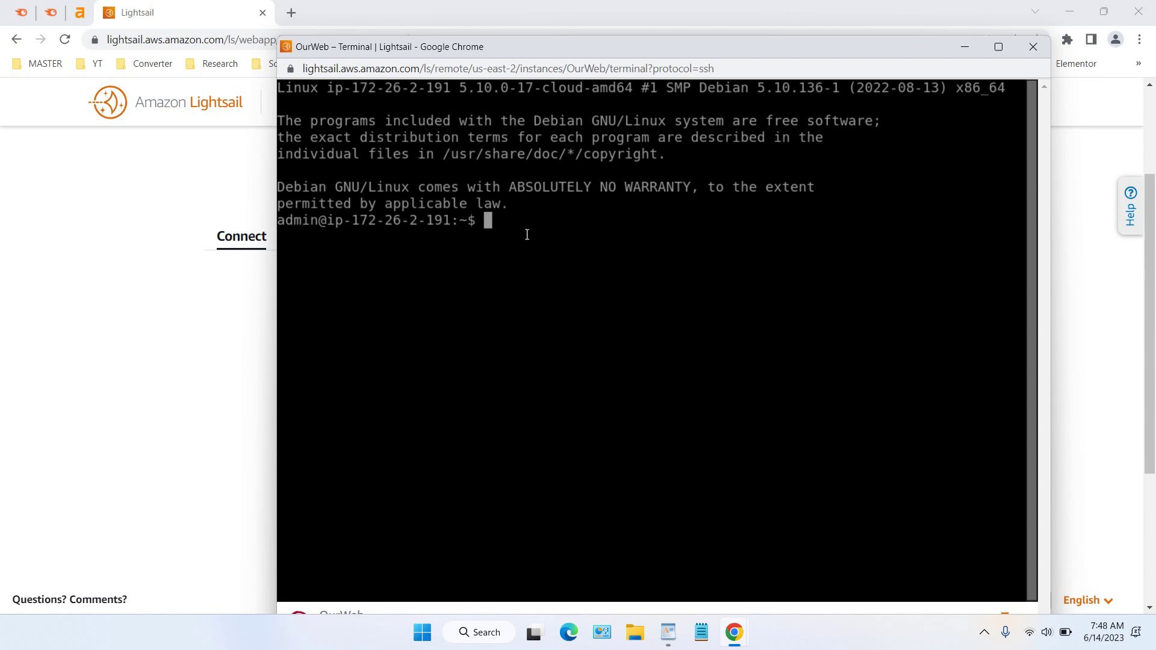
# - Switch to the root user with sudo su, test connectivity by running ping 8.8.8.8, and stop the ping after a few replies
pyautogui.write('sudo su')
pyautogui.press('Return')
pyautogui.write('ping 8.8.8.8')
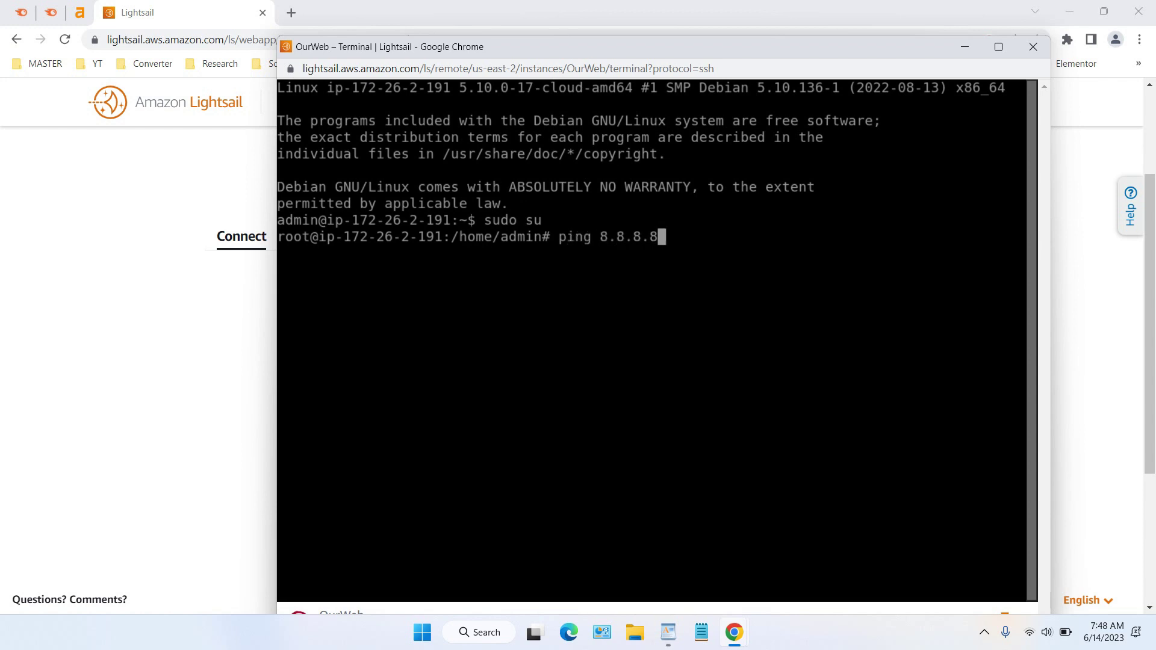
pyautogui.press('Return')
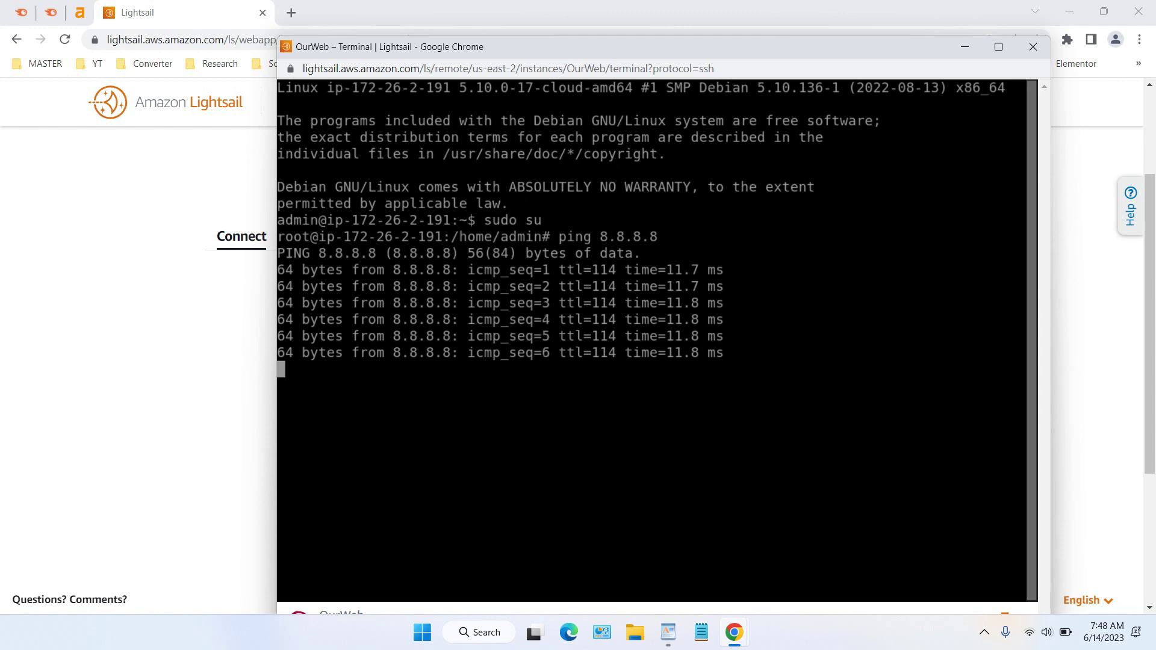
pyautogui.hotkey('ctrl', 'c')
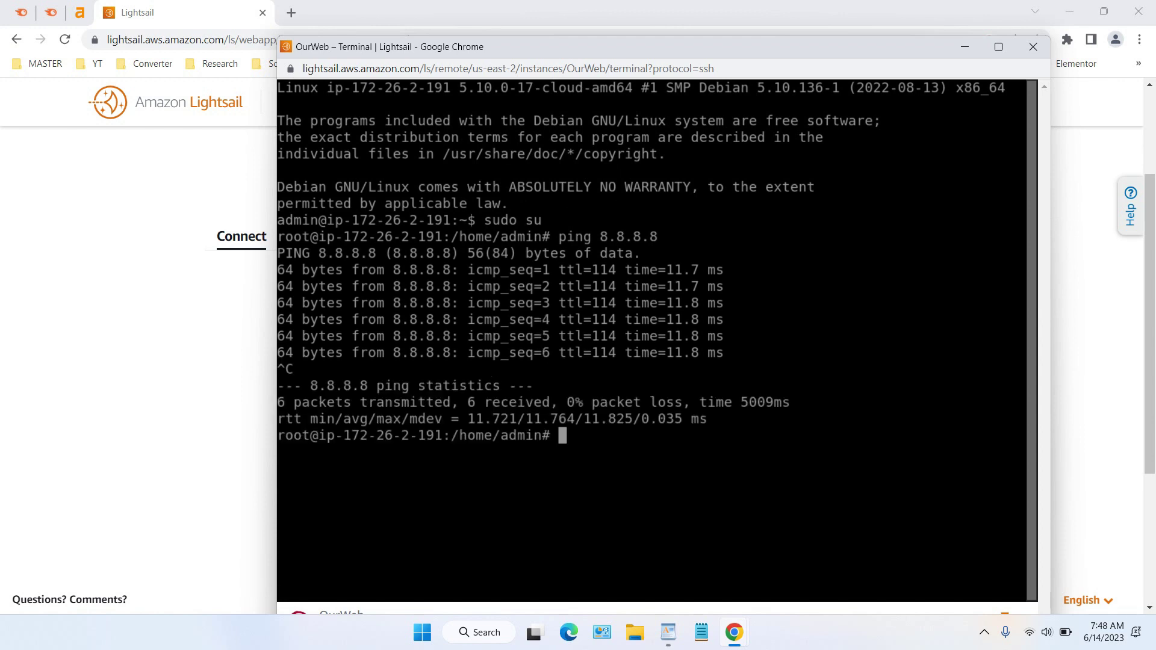